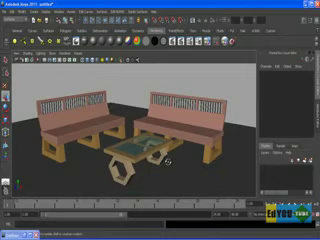
Step: Turn on high-quality viewport rendering lit by all the scene's lights
{"action": "left_click_drag", "start_coordinate": [167, 160], "coordinate": [166, 162], "text": "alt"}
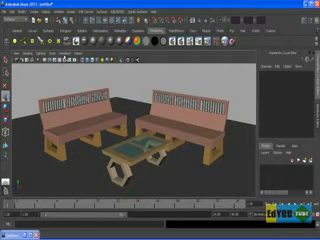
{"action": "left_click", "coordinate": [64, 52]}
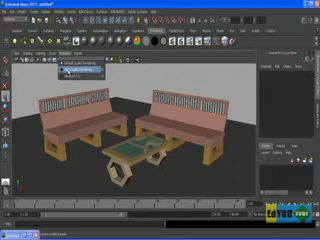
{"action": "left_click", "coordinate": [65, 69]}
{"action": "left_click", "coordinate": [40, 53]}
{"action": "left_click", "coordinate": [42, 70]}
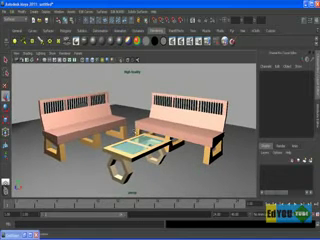
Step: Check the point light in the front view, then reframe perspective and select the glass tabletop
{"action": "key", "text": "space"}
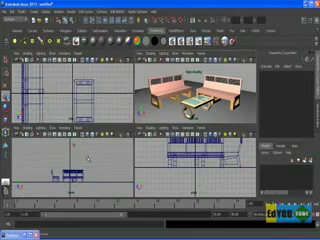
{"action": "key", "text": "space"}
{"action": "left_click", "coordinate": [136, 90]}
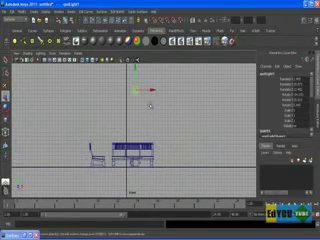
{"action": "left_click", "coordinate": [150, 105]}
{"action": "key", "text": "space"}
{"action": "key", "text": "space"}
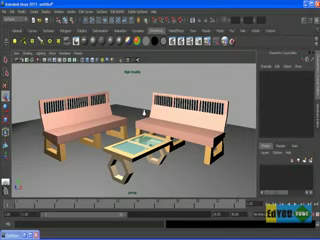
{"action": "left_click_drag", "start_coordinate": [145, 113], "coordinate": [140, 112]}
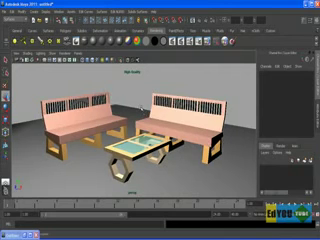
{"action": "left_click", "coordinate": [140, 145]}
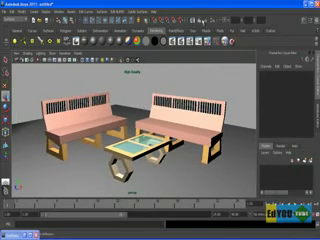
{"action": "left_click", "coordinate": [170, 14]}
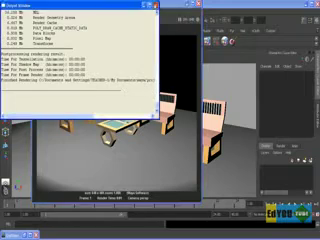
{"action": "left_click", "coordinate": [155, 4]}
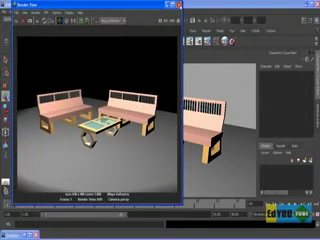
{"action": "left_click", "coordinate": [177, 4]}
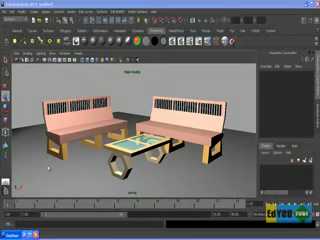
Step: Select spotLight1 in the Outliner and open its attributes with Ctrl+A
{"action": "left_click", "coordinate": [6, 130]}
{"action": "left_click", "coordinate": [45, 116]}
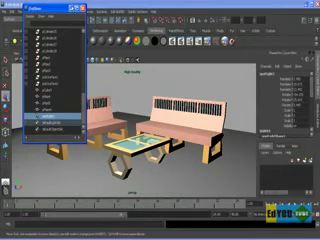
{"action": "left_click", "coordinate": [18, 2]}
{"action": "key", "text": "ctrl+a"}
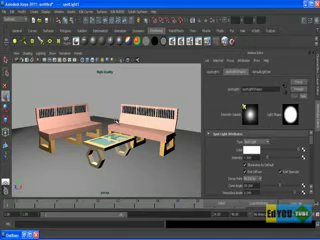
{"action": "left_click", "coordinate": [212, 72]}
{"action": "left_click", "coordinate": [236, 72]}
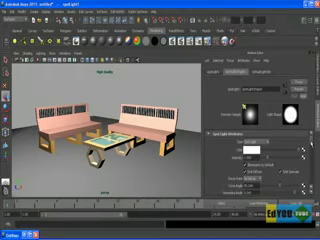
{"action": "scroll", "coordinate": [255, 170], "scroll_direction": "down", "scroll_amount": 3}
{"action": "scroll", "coordinate": [255, 170], "scroll_direction": "down", "scroll_amount": 3}
Step: Expand Raytrace Shadow Attributes and open the picker to choose a lighter shadow colour
{"action": "left_click", "coordinate": [245, 160]}
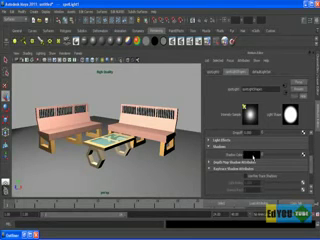
{"action": "left_click_drag", "start_coordinate": [260, 154], "coordinate": [262, 155]}
{"action": "left_click", "coordinate": [260, 154]}
{"action": "scroll", "coordinate": [255, 160], "scroll_direction": "down", "scroll_amount": 2}
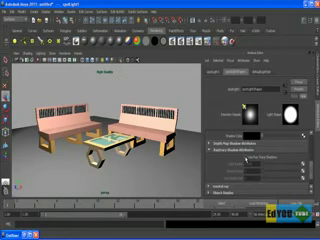
Step: Enable raytraced shadows on the spotlight, orbit to inspect, then render and close the preview
{"action": "left_click", "coordinate": [241, 157]}
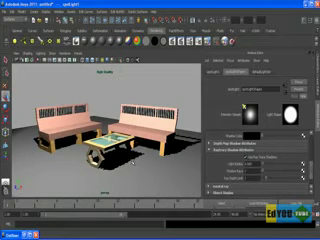
{"action": "left_click_drag", "start_coordinate": [100, 140], "coordinate": [130, 140], "text": "alt"}
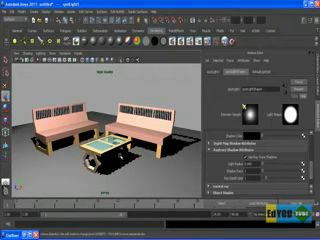
{"action": "left_click_drag", "start_coordinate": [130, 140], "coordinate": [150, 140], "text": "alt"}
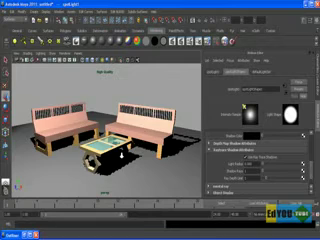
{"action": "left_click", "coordinate": [205, 15]}
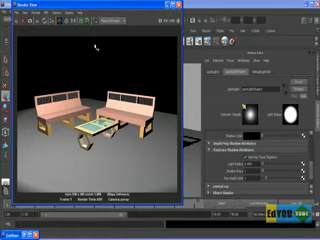
{"action": "left_click", "coordinate": [178, 5]}
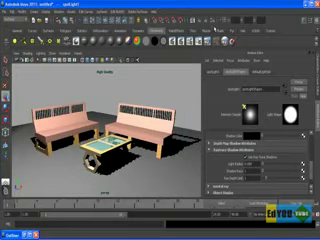
Step: Set Anti-aliasing Quality to Production, expand Raytracing Quality, and render the current frame
{"action": "left_click", "coordinate": [39, 13]}
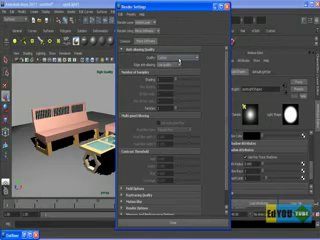
{"action": "left_click", "coordinate": [196, 60]}
{"action": "left_click", "coordinate": [185, 76]}
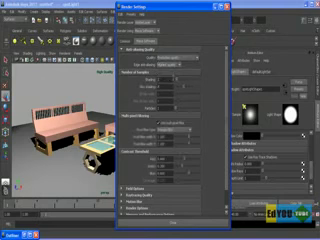
{"action": "scroll", "coordinate": [185, 76], "scroll_direction": "down", "scroll_amount": 2}
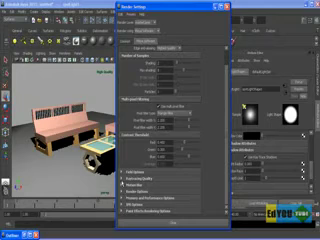
{"action": "left_click", "coordinate": [135, 178]}
{"action": "scroll", "coordinate": [157, 160], "scroll_direction": "down", "scroll_amount": 2}
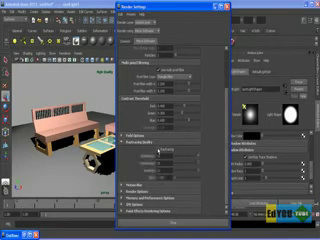
{"action": "left_click", "coordinate": [40, 40]}
{"action": "left_click", "coordinate": [160, 17]}
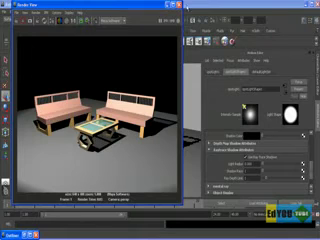
Step: Close the production-quality render window
{"action": "left_click", "coordinate": [46, 2]}
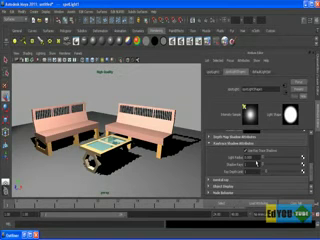
Step: Set the spotlight's Light Radius to 1 and render the current frame
{"action": "double_click", "coordinate": [252, 157]}
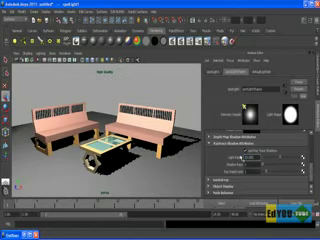
{"action": "type", "text": "1"}
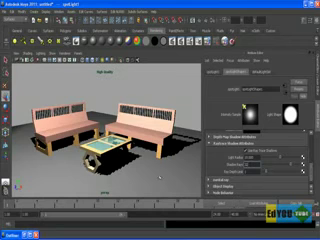
{"action": "left_click", "coordinate": [200, 20]}
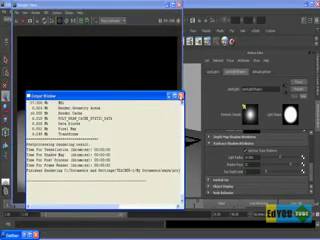
{"action": "left_click", "coordinate": [95, 175]}
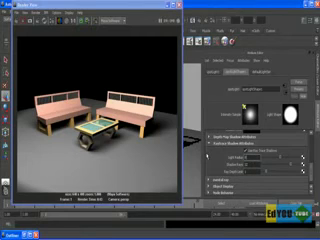
Step: Set the spotlight's Shadow Rays to 12 and render the current frame again
{"action": "left_click", "coordinate": [250, 164]}
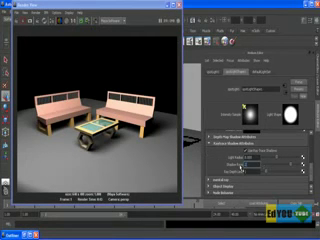
{"action": "type", "text": "12"}
{"action": "key", "text": "Return"}
{"action": "left_click", "coordinate": [18, 23]}
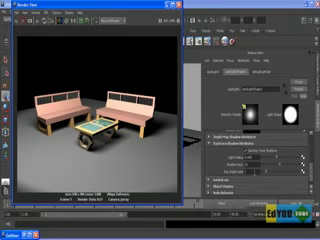
Step: Change the Light Radius, close the render, and render a close-up of the glass table
{"action": "left_click", "coordinate": [63, 41]}
{"action": "left_click", "coordinate": [250, 158]}
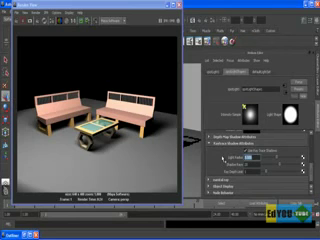
{"action": "type", "text": "1"}
{"action": "key", "text": "Return"}
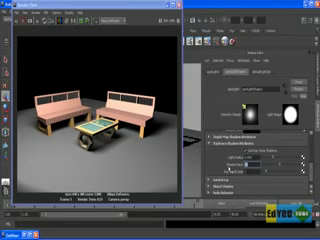
{"action": "left_click", "coordinate": [176, 4]}
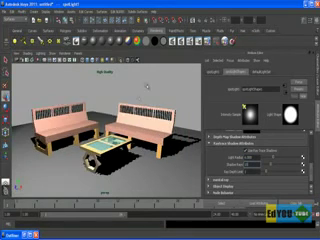
{"action": "scroll", "coordinate": [100, 140], "scroll_direction": "up", "scroll_amount": 3}
{"action": "left_click", "coordinate": [38, 20]}
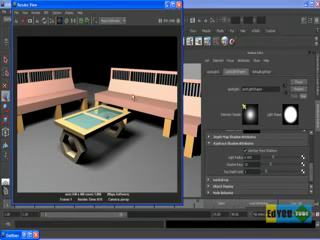
Step: Close the close-up render of the glass table
{"action": "left_click", "coordinate": [45, 1]}
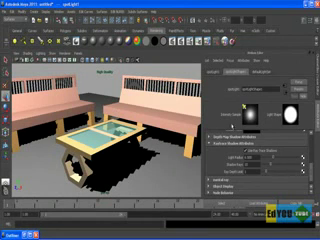
{"action": "scroll", "coordinate": [268, 171], "scroll_direction": "down", "scroll_amount": 2}
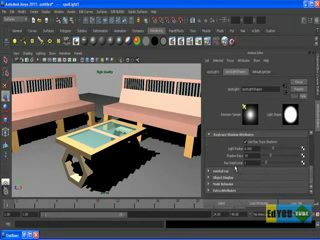